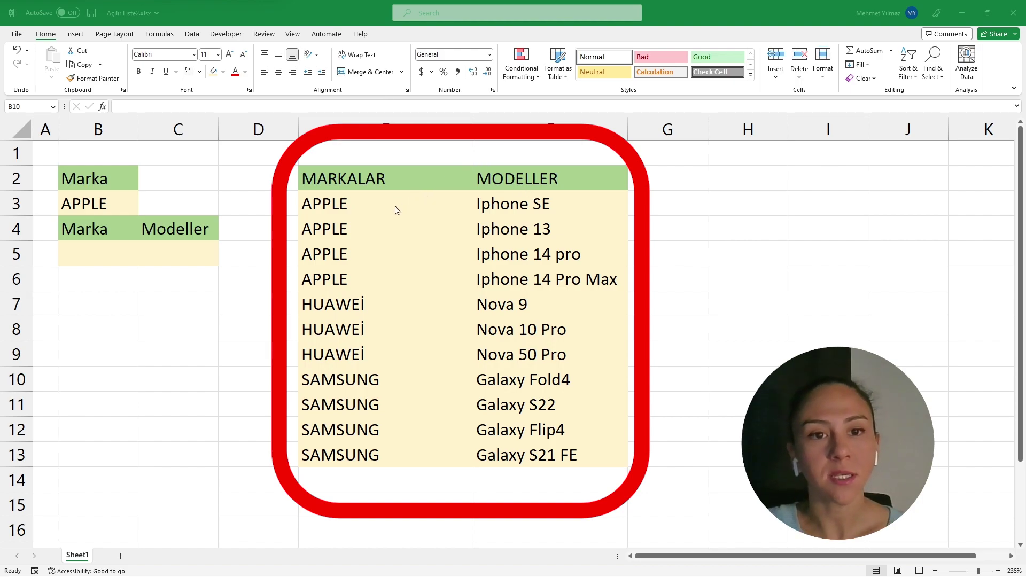
Step: Review the APPLE and HUAWEİ models in column F against the empty model cell B5
{"action": "mouse_move", "coordinate": [535, 210]}
{"action": "left_mouse_down"}
{"action": "mouse_move", "coordinate": [538, 275]}
{"action": "mouse_move", "coordinate": [521, 354]}
{"action": "left_mouse_up"}
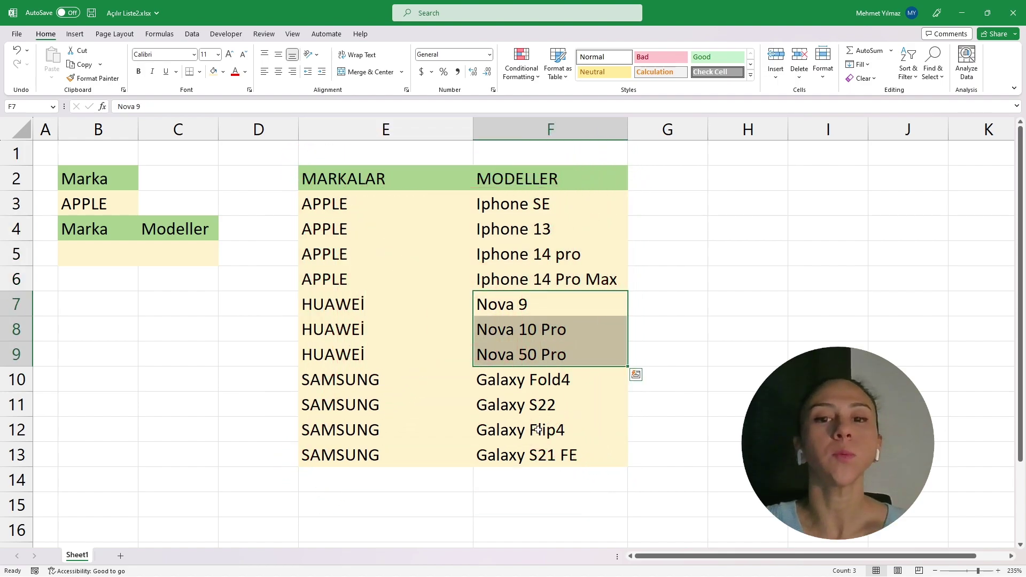
{"action": "left_click", "coordinate": [102, 246]}
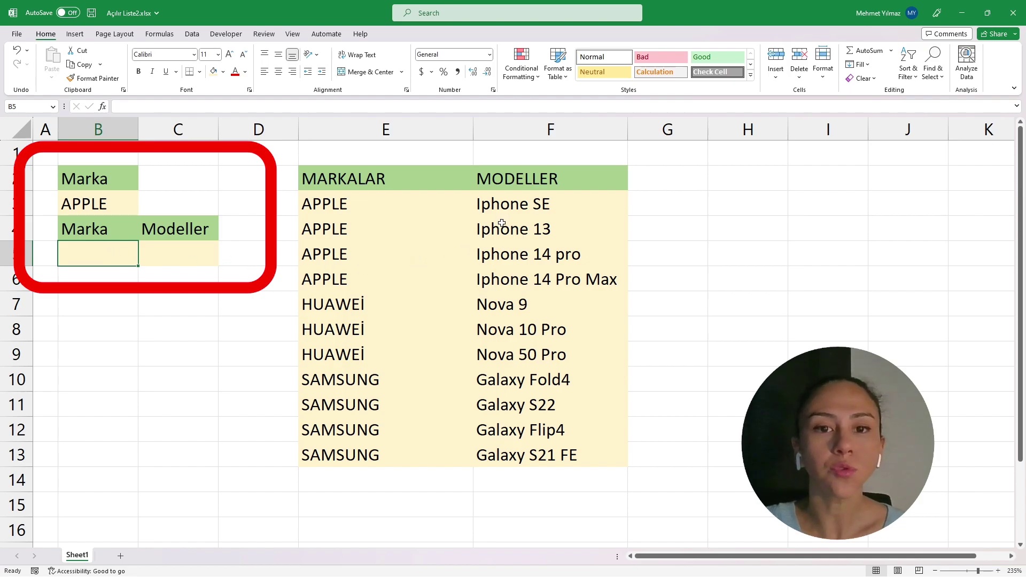
{"action": "left_click_drag", "start_coordinate": [503, 206], "coordinate": [514, 279]}
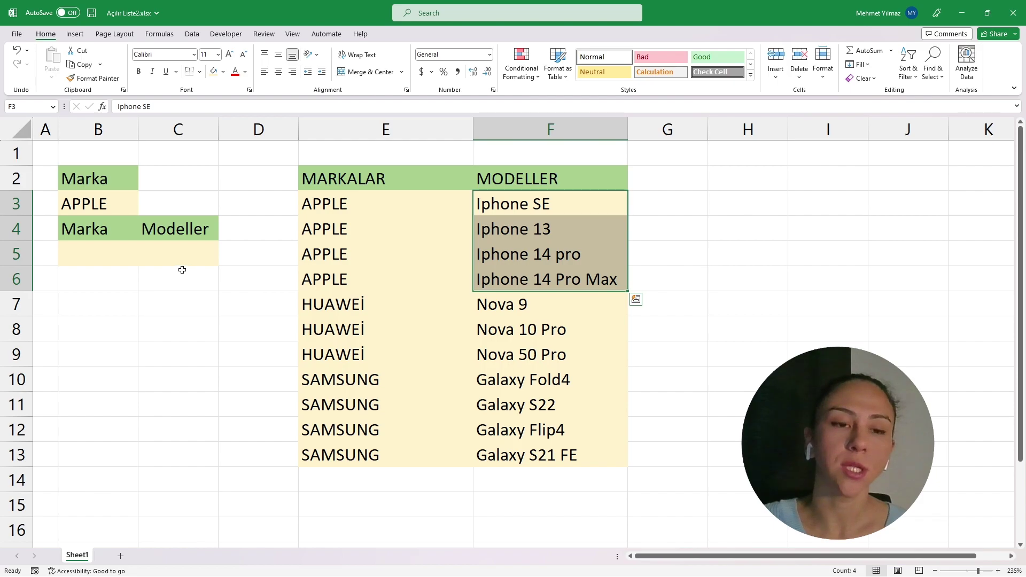
{"action": "left_click_drag", "start_coordinate": [534, 304], "coordinate": [534, 353]}
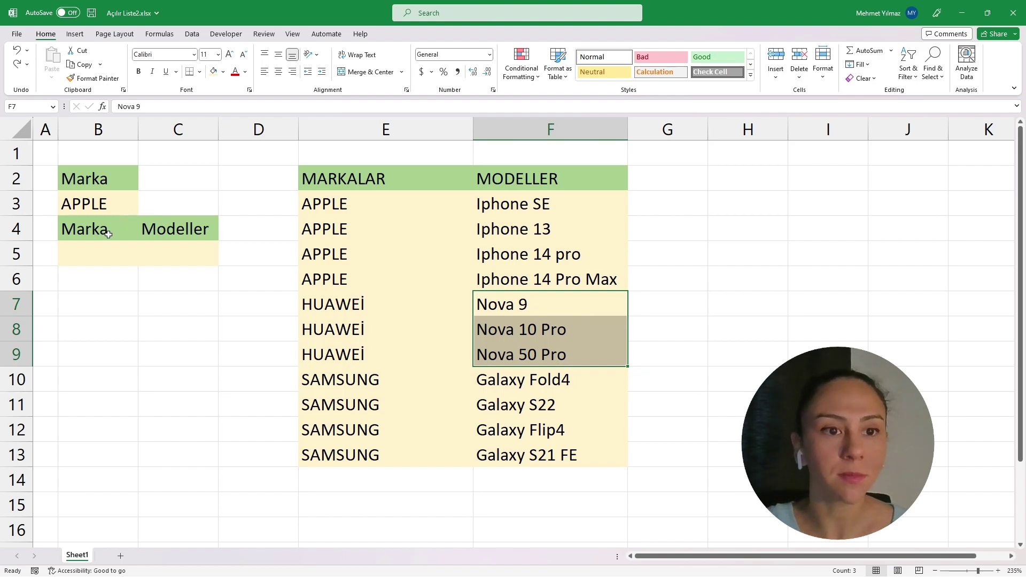
{"action": "left_click", "coordinate": [97, 260]}
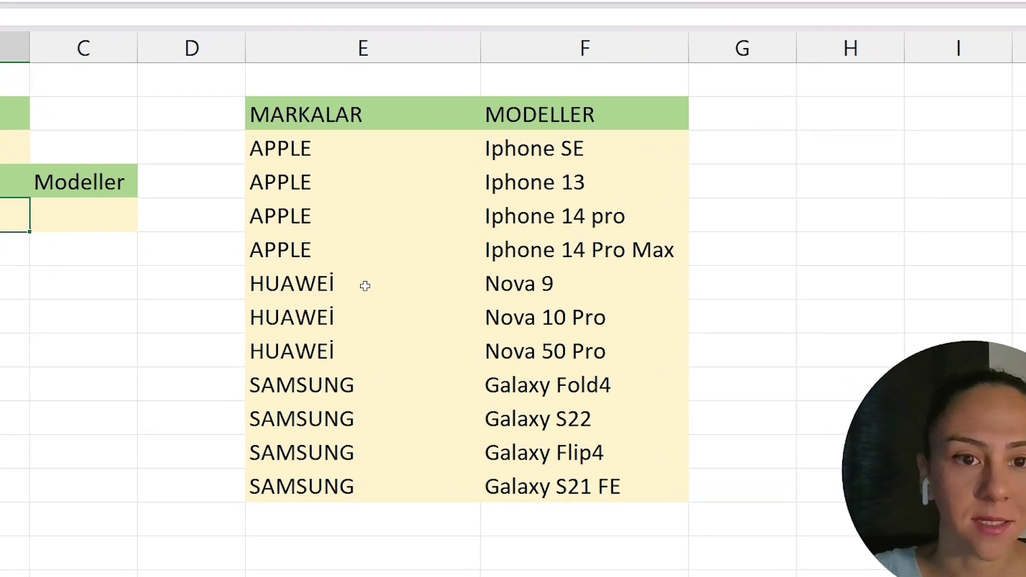
Step: Convert the brand and model list E2:F13 into a table with headers
{"action": "left_click", "coordinate": [388, 306]}
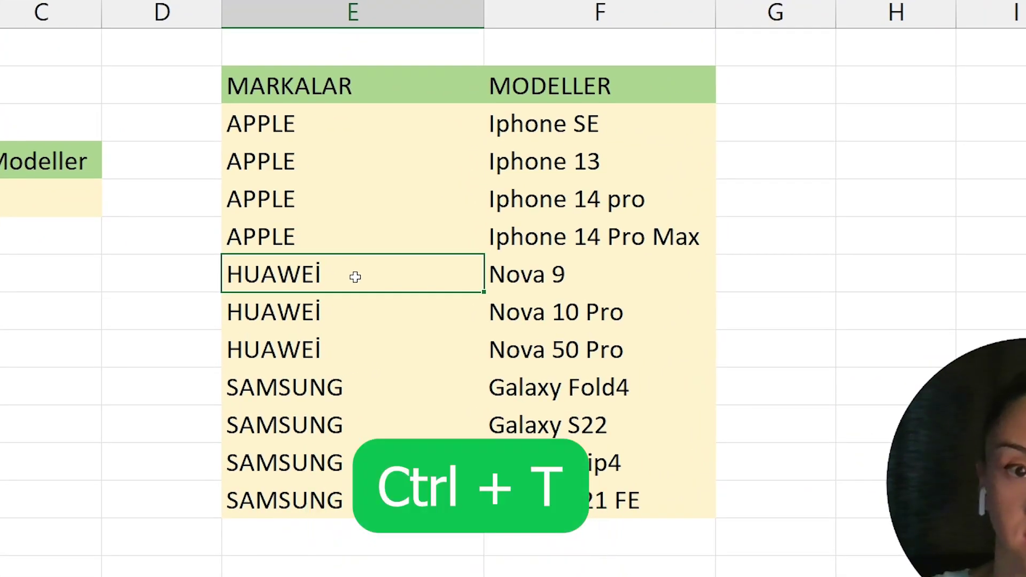
{"action": "key", "text": "ctrl+t"}
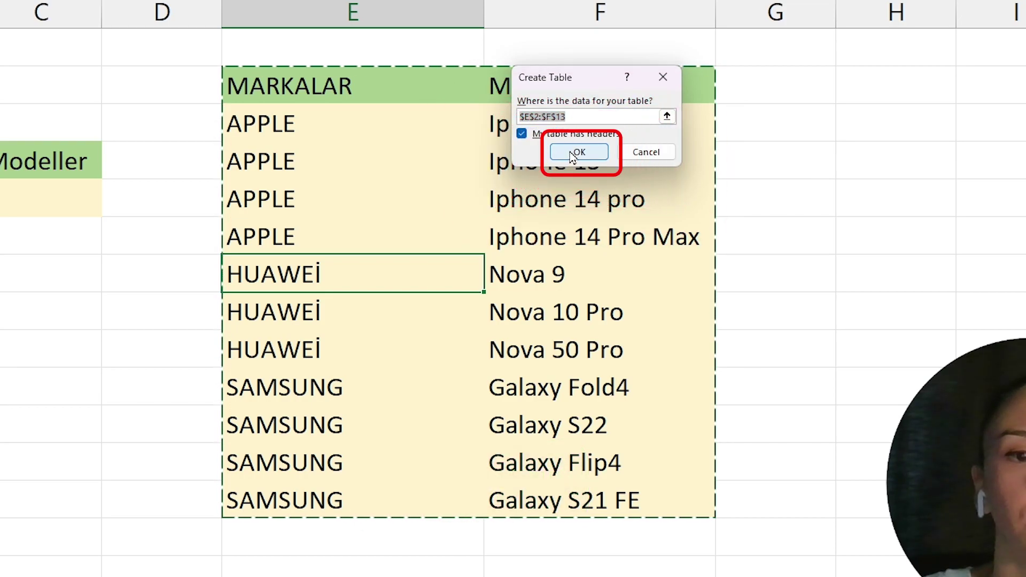
{"action": "left_click", "coordinate": [578, 153]}
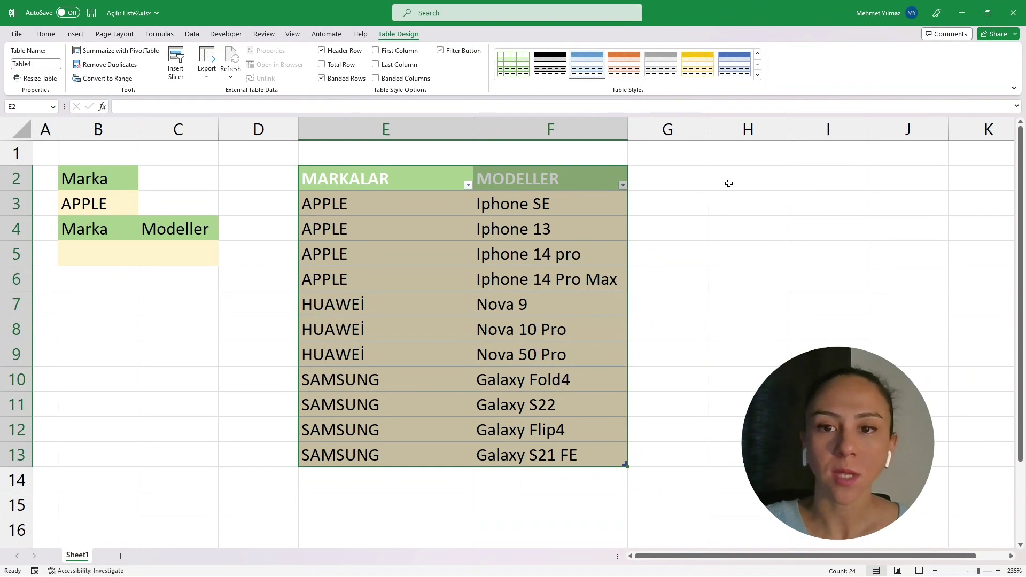
{"action": "left_click", "coordinate": [729, 184]}
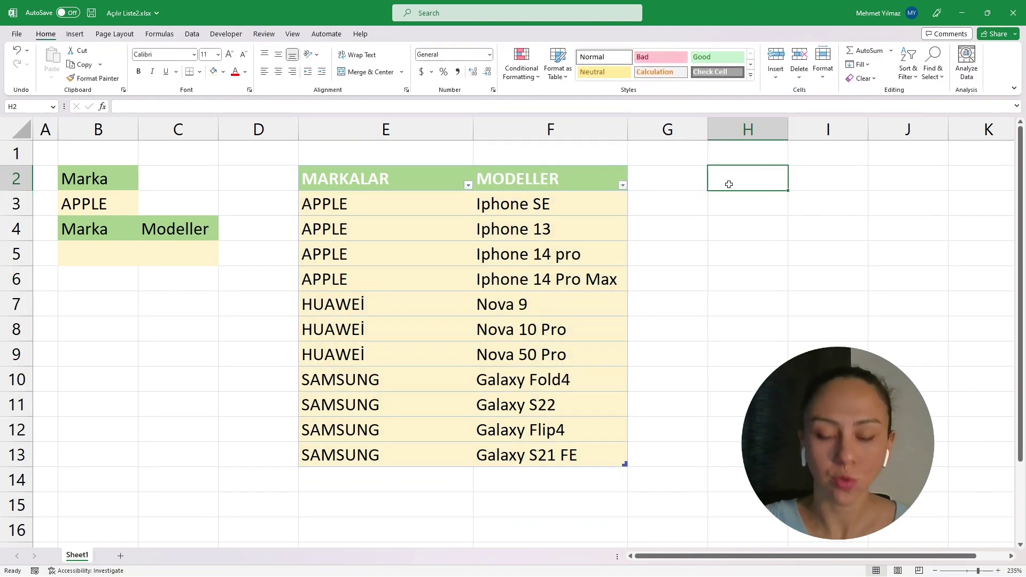
Step: Enter =UNIQUE(Table4[MARKALAR]) in H2 to spill APPLE, HUAWEİ and SAMSUNG
{"action": "type", "text": "="}
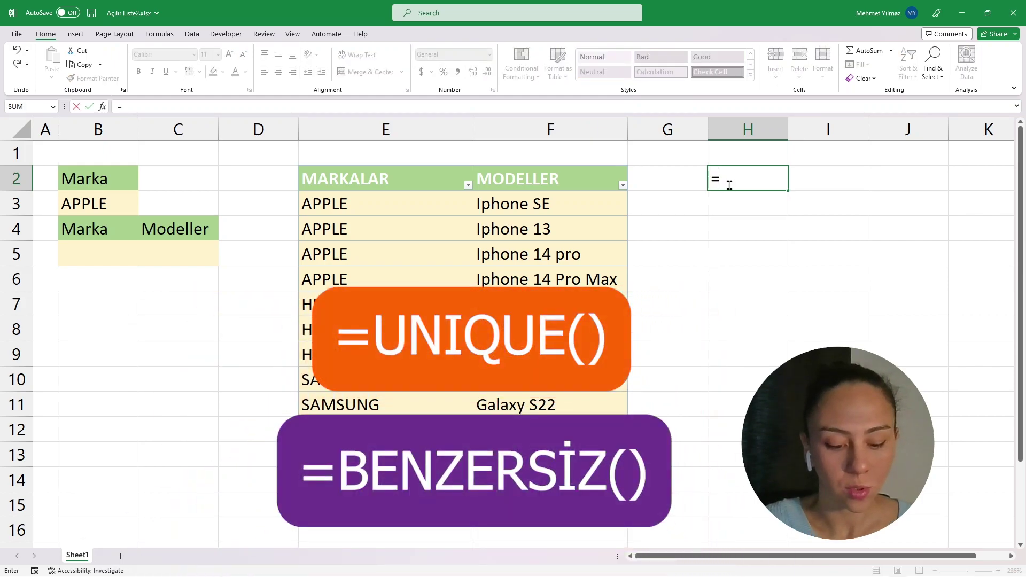
{"action": "type", "text": "UNİ"}
{"action": "key", "text": "BackSpace"}
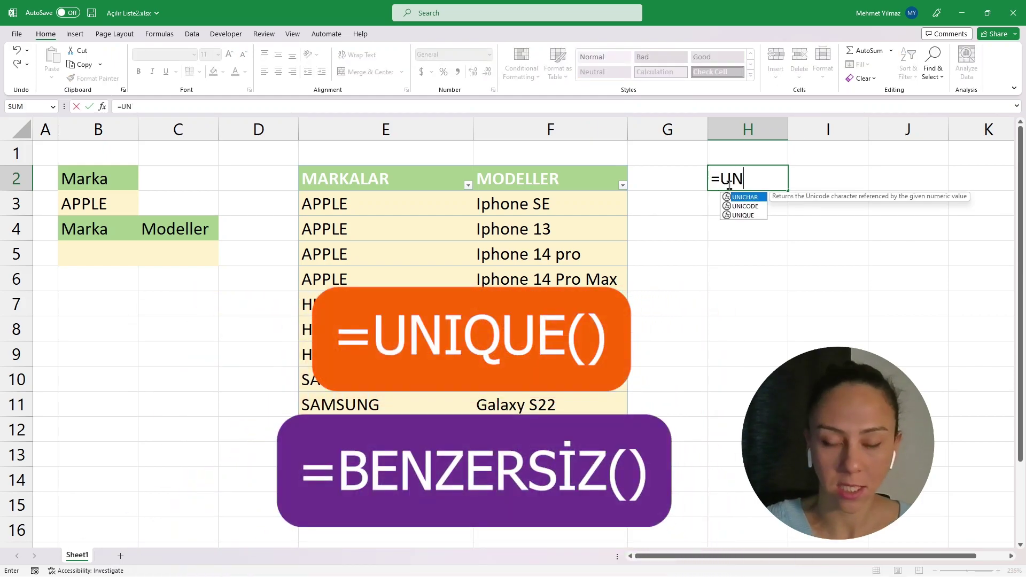
{"action": "double_click", "coordinate": [748, 216]}
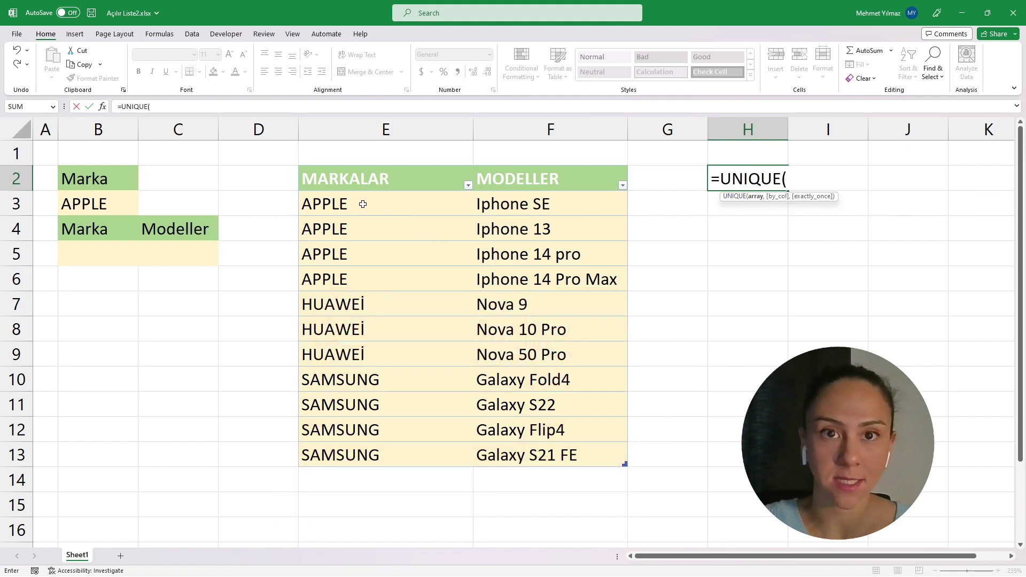
{"action": "left_click_drag", "start_coordinate": [370, 204], "coordinate": [360, 448]}
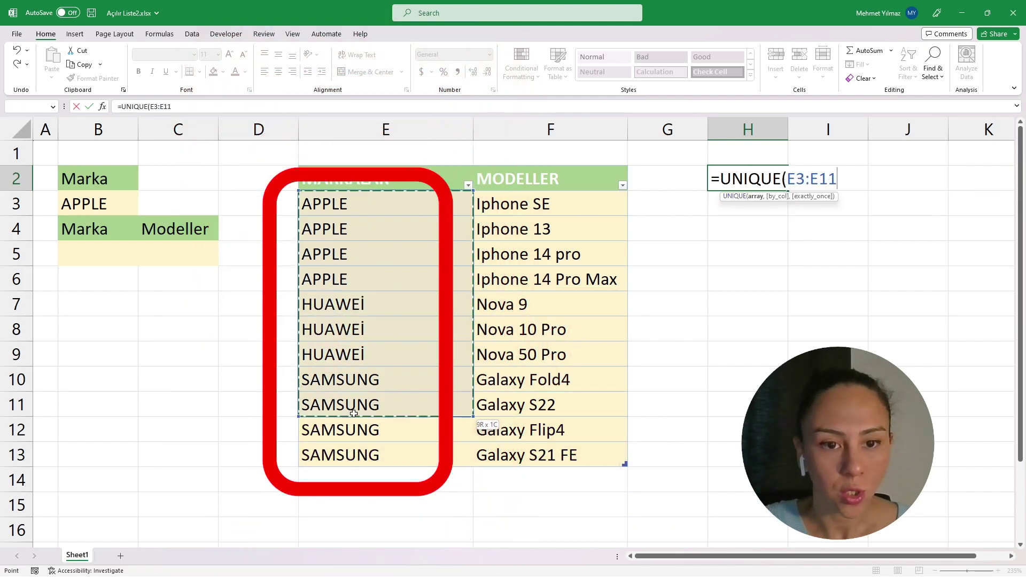
{"action": "key", "text": "Return"}
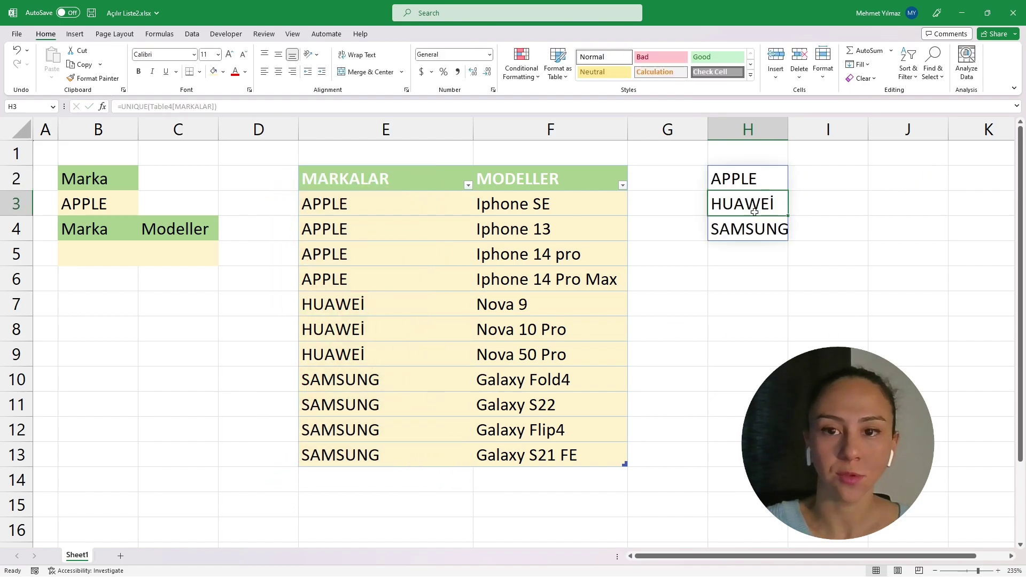
Step: Add OPPO in E14 below the table to test that the unique brand list grows
{"action": "left_click", "coordinate": [374, 480]}
{"action": "type", "text": "OPP"}
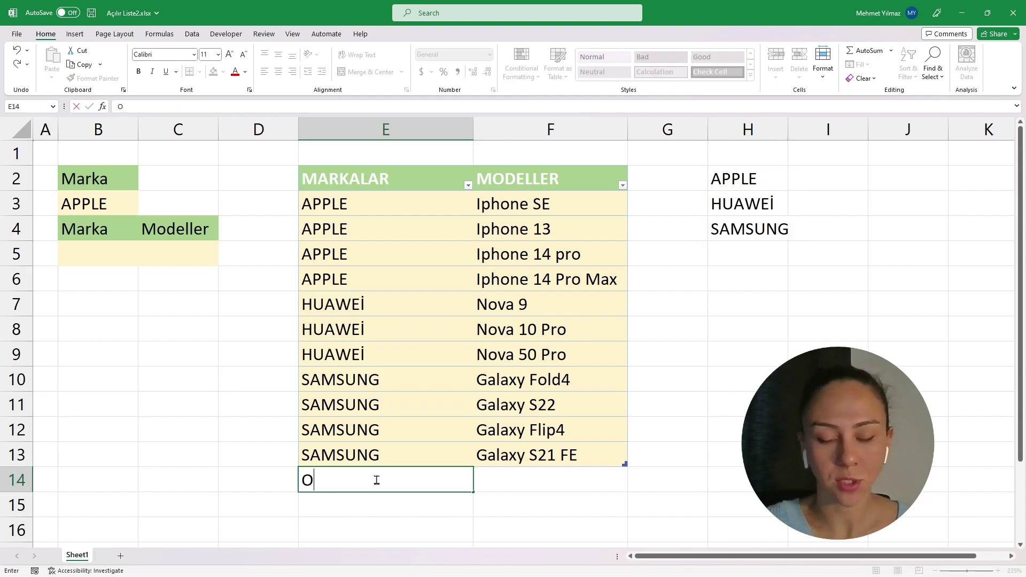
{"action": "type", "text": "O"}
{"action": "key", "text": "Return"}
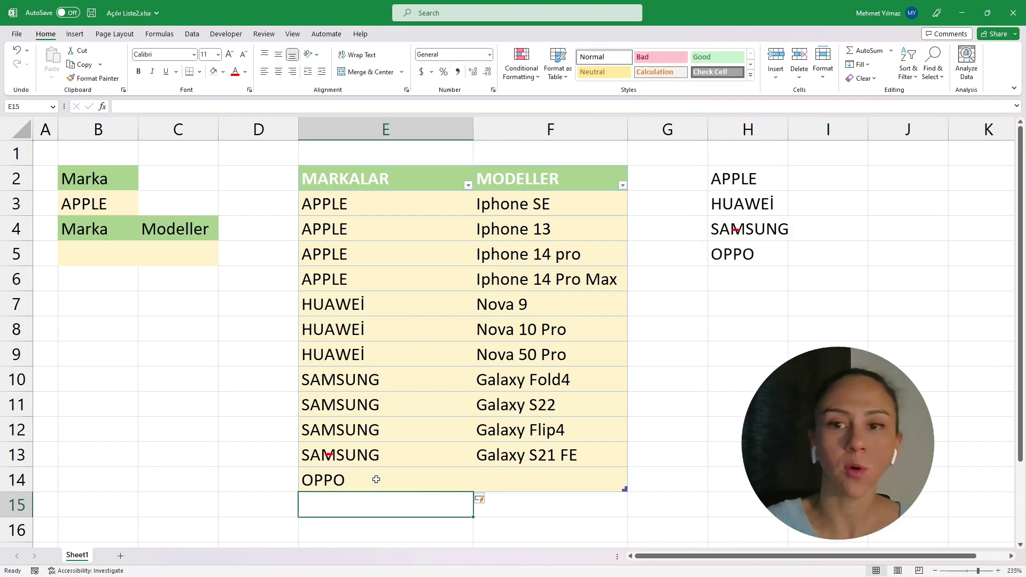
Step: Undo the OPPO row and clear cell E14 again
{"action": "key", "text": "ctrl+z"}
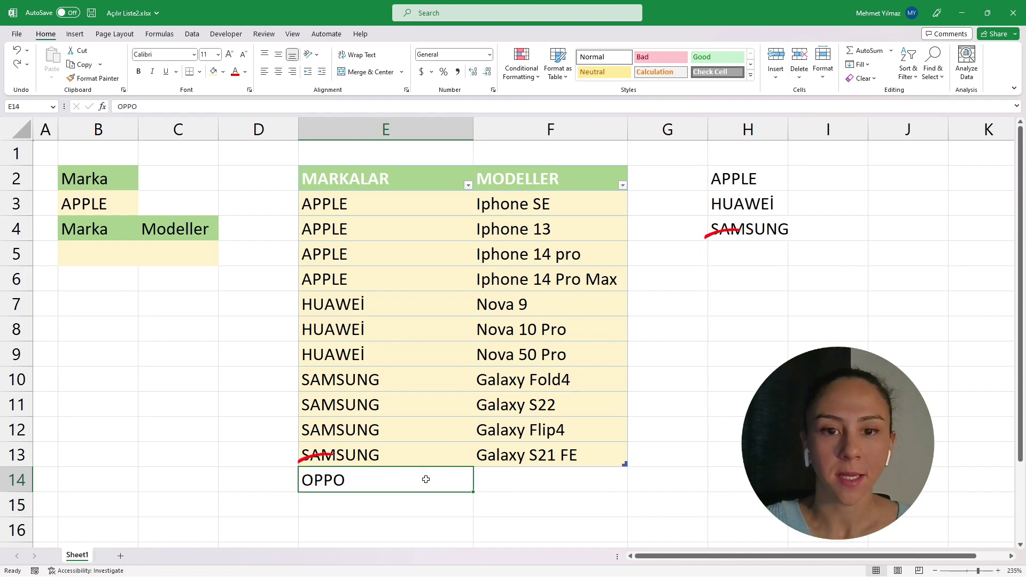
{"action": "left_click", "coordinate": [733, 320]}
{"action": "left_click", "coordinate": [368, 477]}
{"action": "key", "text": "BackSpace"}
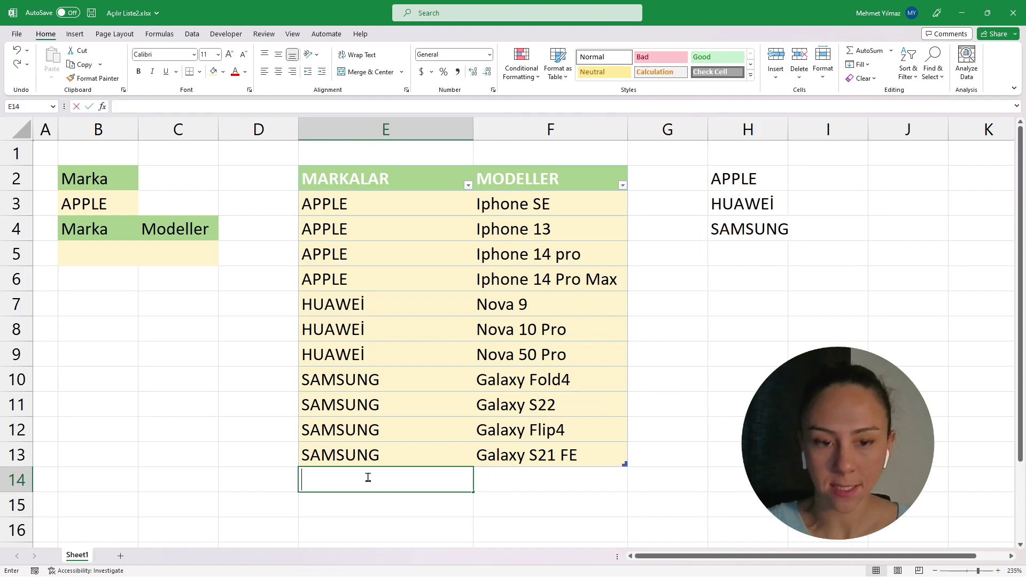
{"action": "left_click", "coordinate": [361, 505]}
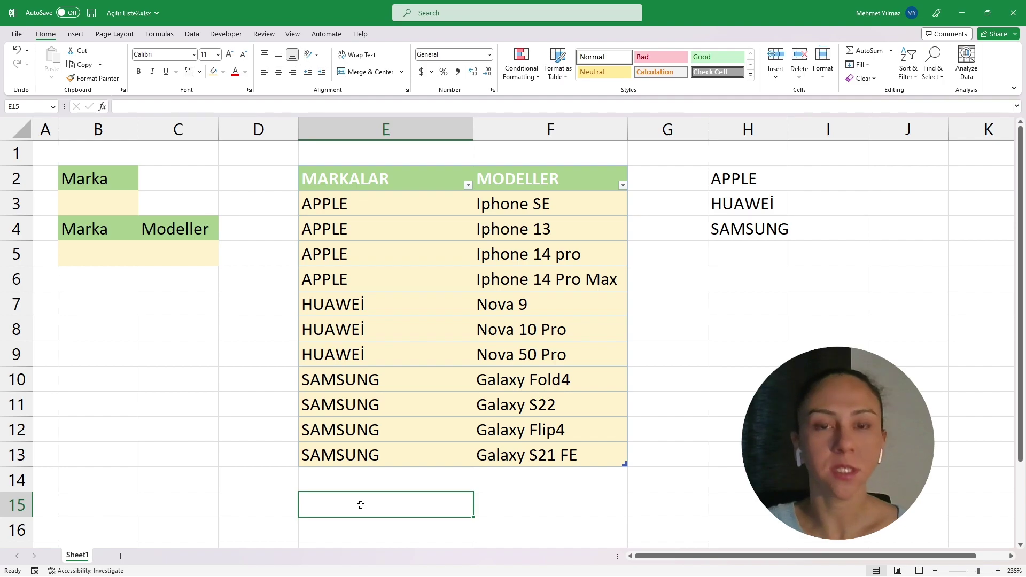
Step: Give B3 a List data validation with source =$H$2#
{"action": "left_click", "coordinate": [99, 208]}
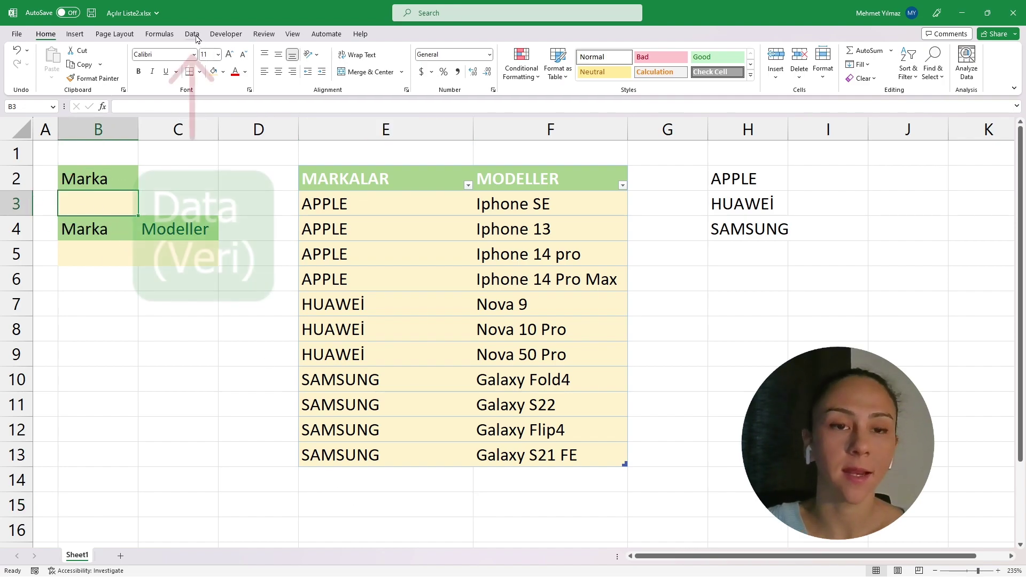
{"action": "left_click", "coordinate": [196, 36]}
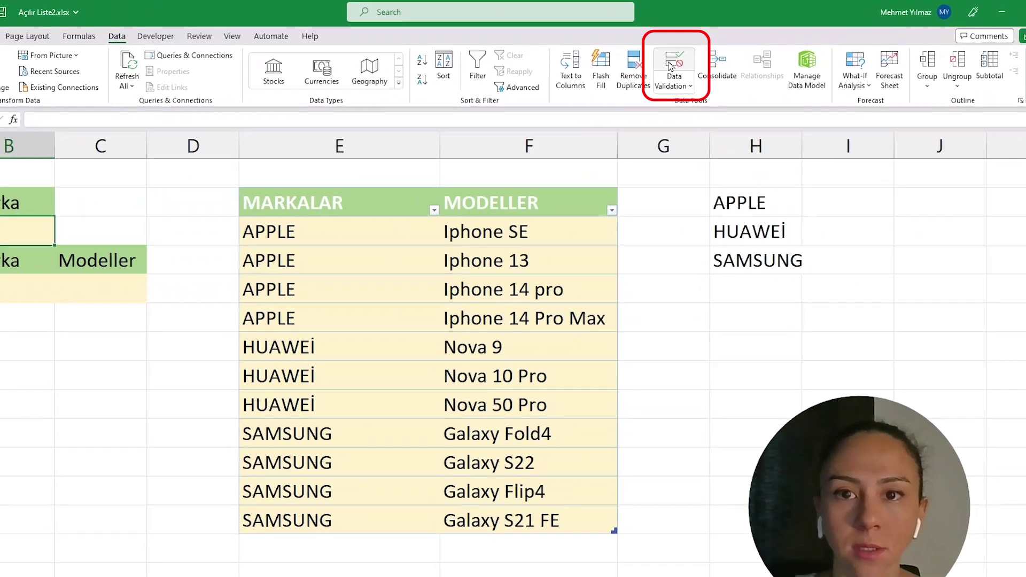
{"action": "left_click", "coordinate": [671, 65]}
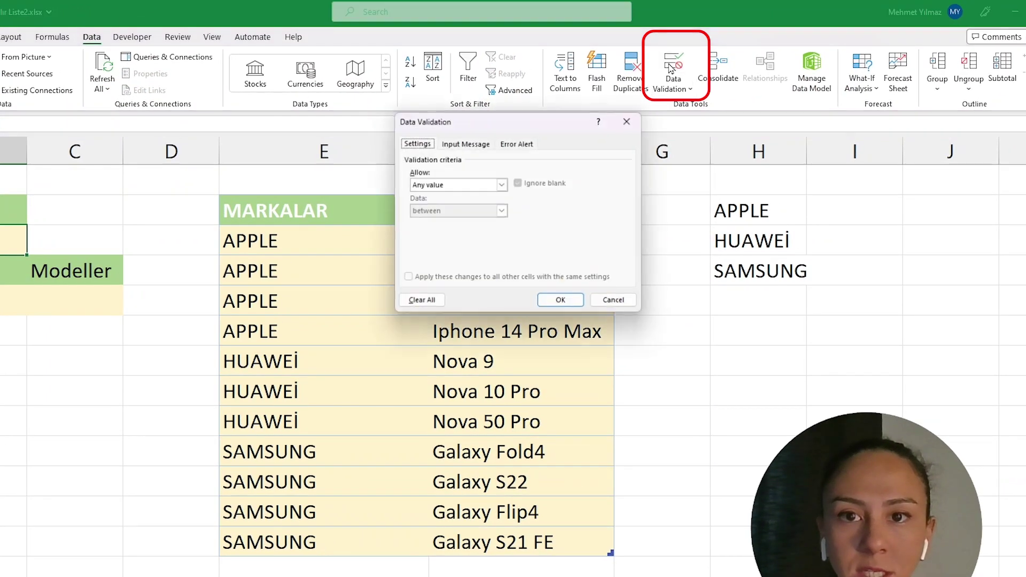
{"action": "left_click", "coordinate": [502, 185]}
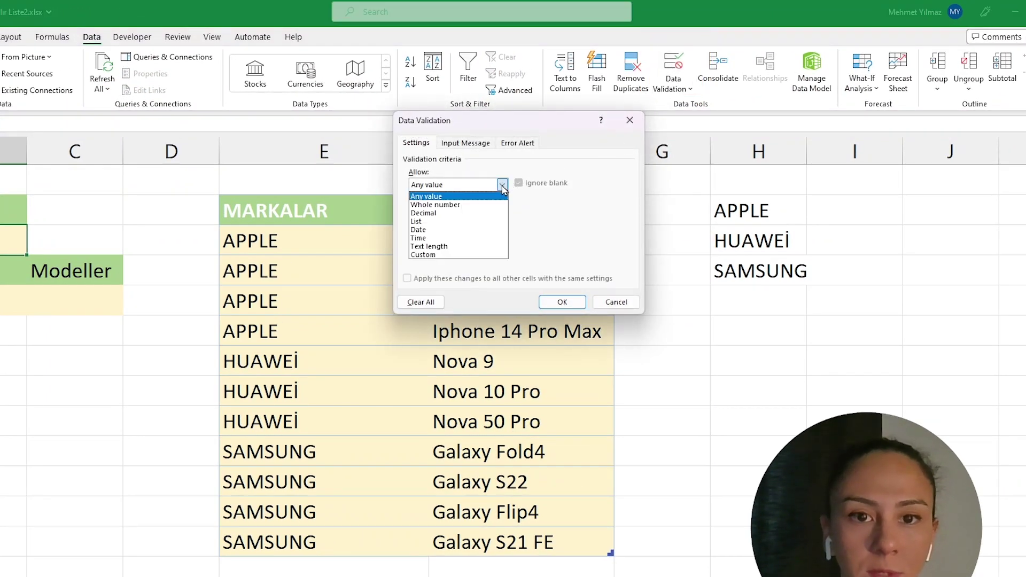
{"action": "left_click", "coordinate": [470, 221]}
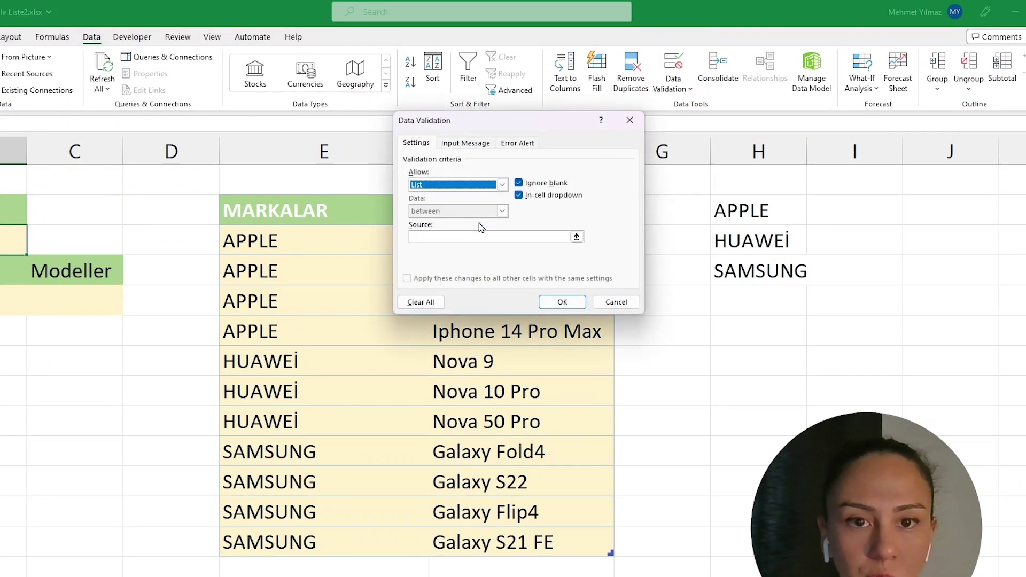
{"action": "left_click", "coordinate": [564, 238]}
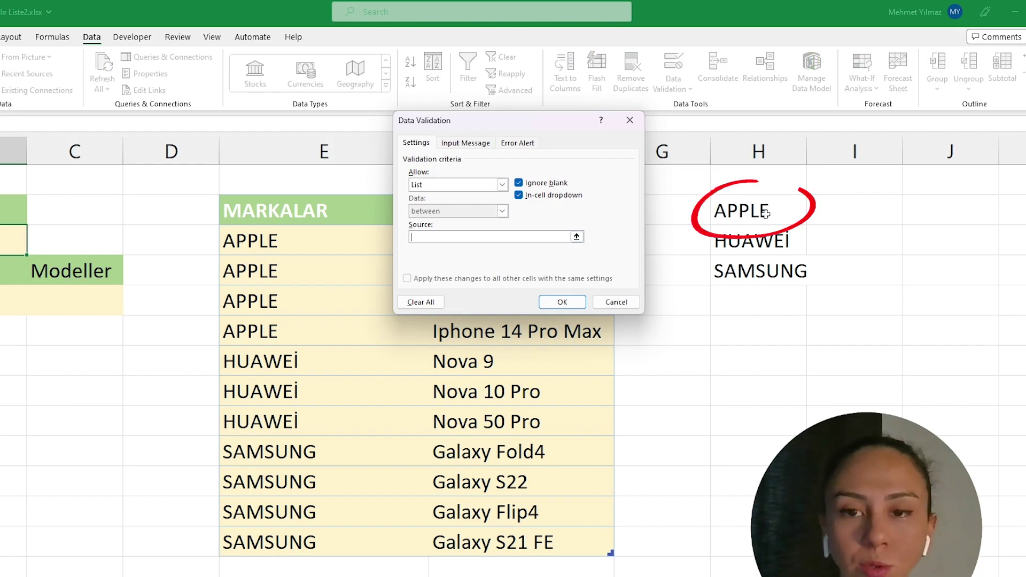
{"action": "left_click", "coordinate": [769, 211]}
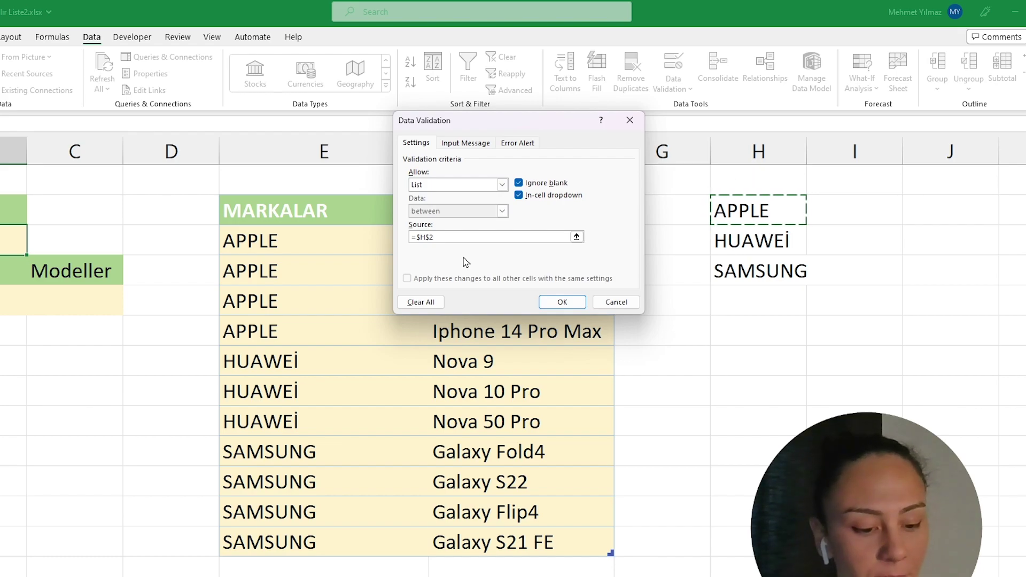
{"action": "type", "text": "#"}
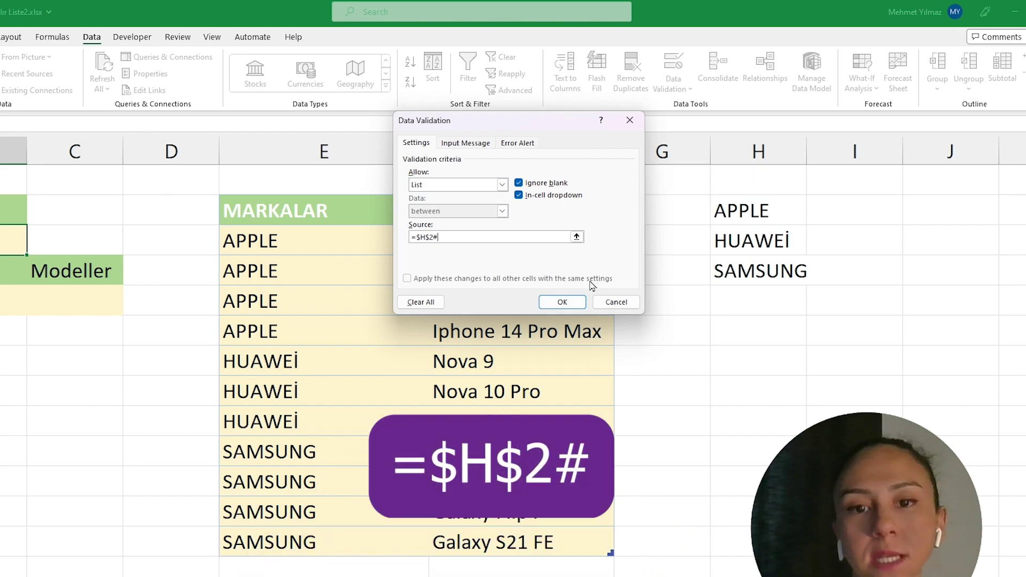
{"action": "left_click", "coordinate": [562, 302]}
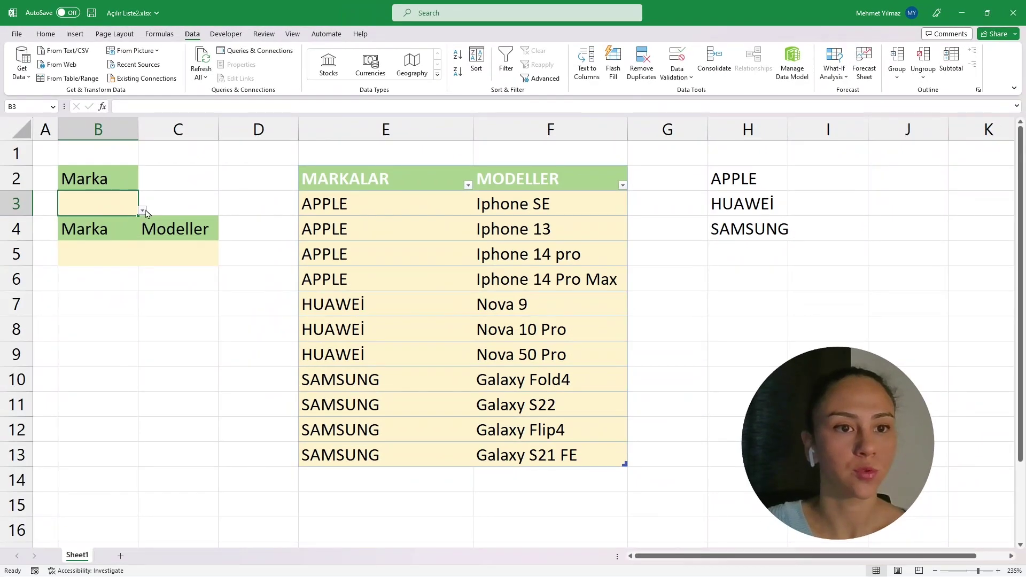
Step: Check B3's drop-down shows APPLE, HUAWEİ and SAMSUNG without picking one
{"action": "left_click", "coordinate": [142, 210]}
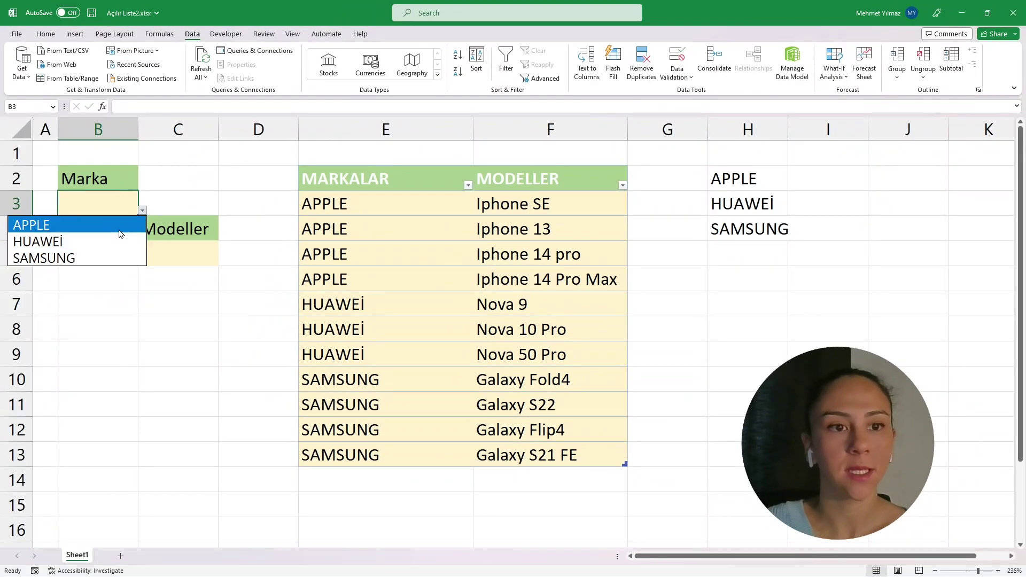
{"action": "left_click", "coordinate": [381, 471]}
{"action": "left_click", "coordinate": [386, 475]}
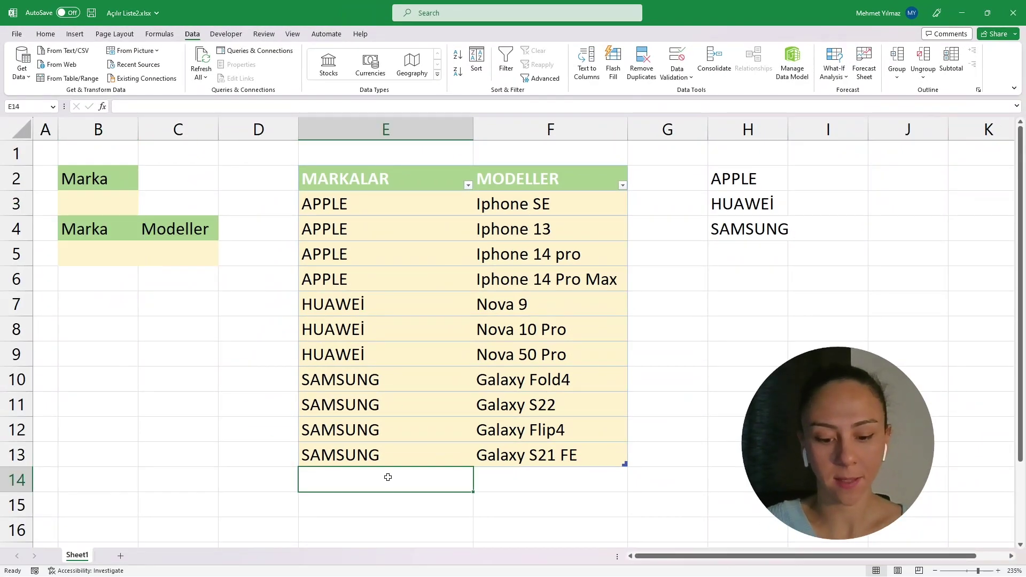
{"action": "type", "text": "OPPO"}
{"action": "key", "text": "Return"}
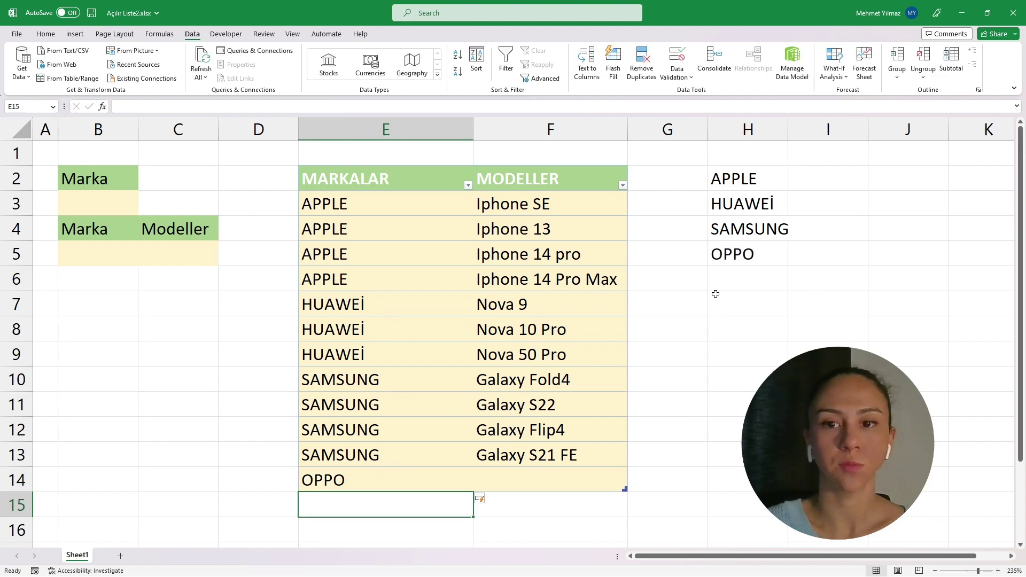
{"action": "left_click", "coordinate": [769, 254]}
{"action": "left_click", "coordinate": [135, 203]}
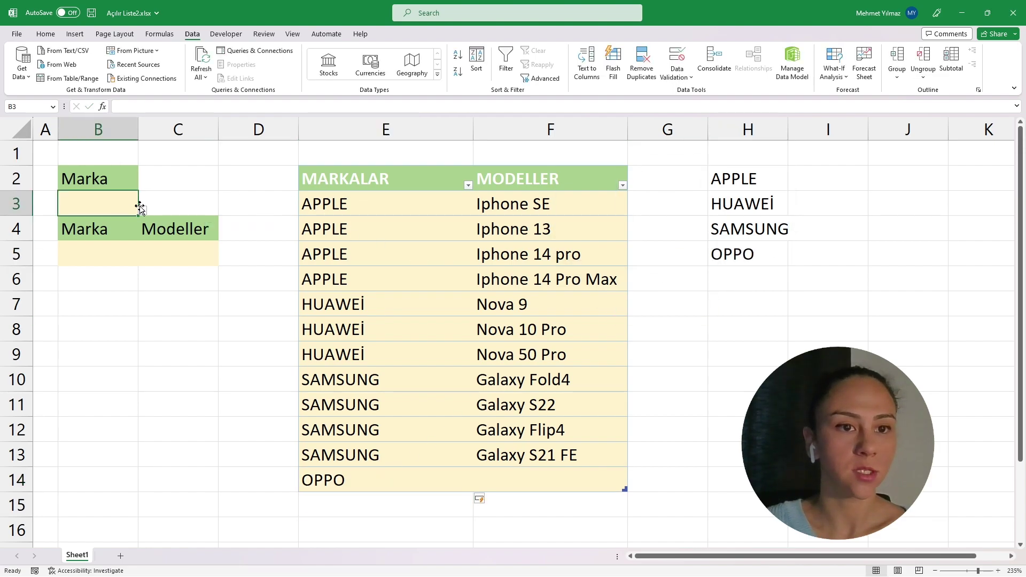
{"action": "left_click", "coordinate": [142, 210]}
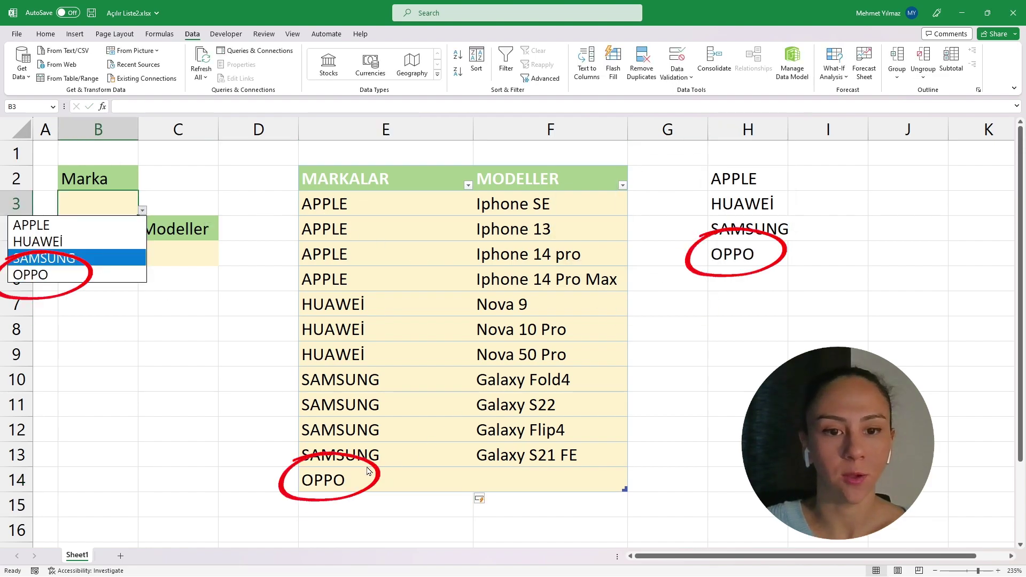
{"action": "key", "text": "Escape"}
{"action": "key", "text": "ctrl+z"}
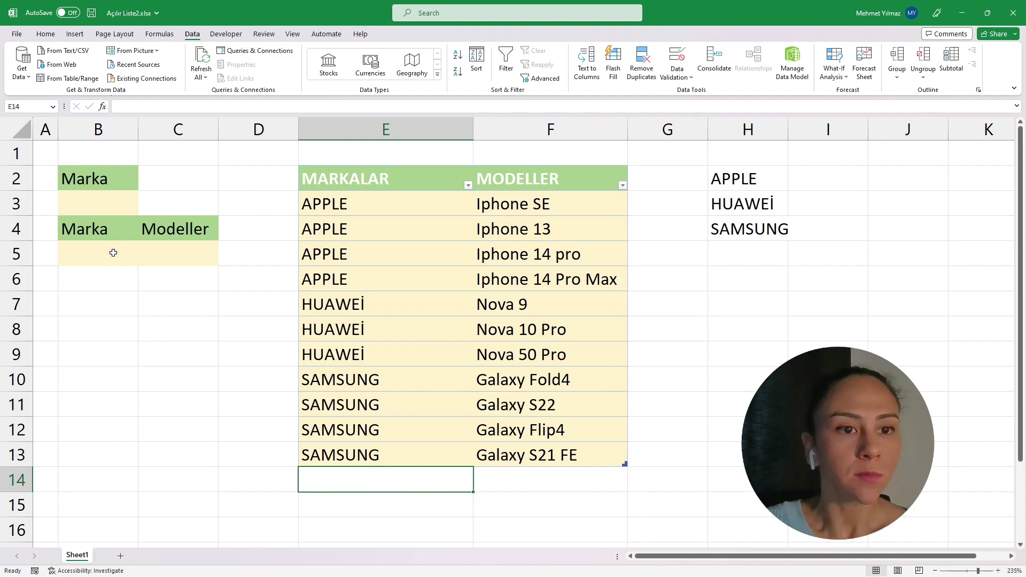
Step: Enter =FILTER(Table4,Table4[MARKALAR]=B3,) in B5 to return the chosen brand's rows
{"action": "left_click", "coordinate": [115, 253]}
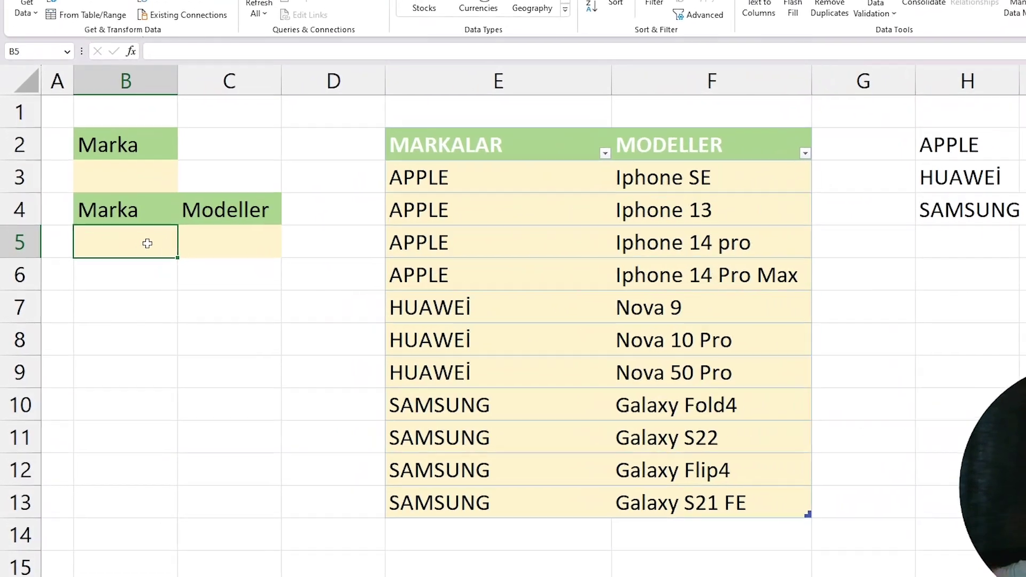
{"action": "type", "text": "="}
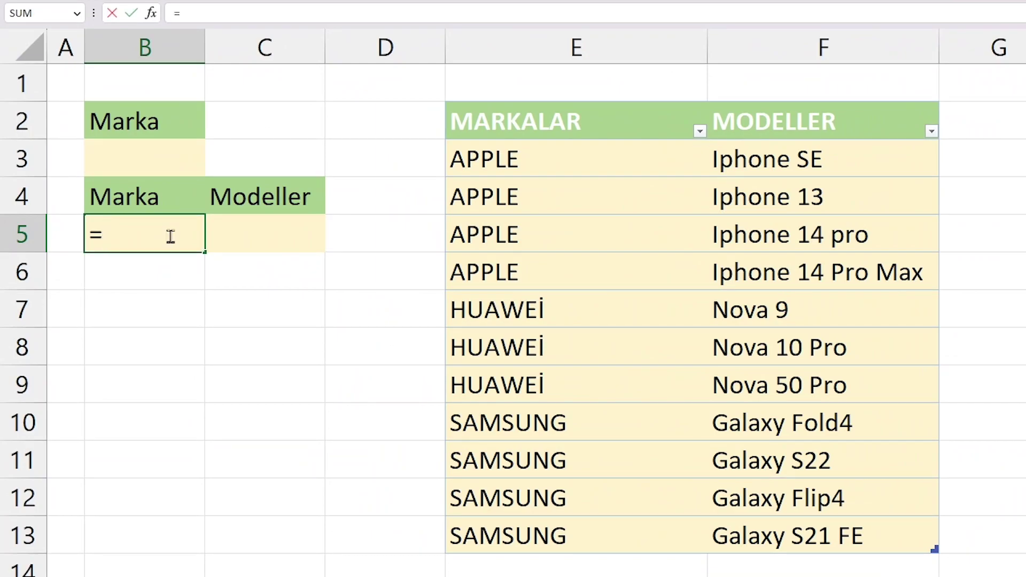
{"action": "type", "text": "FI"}
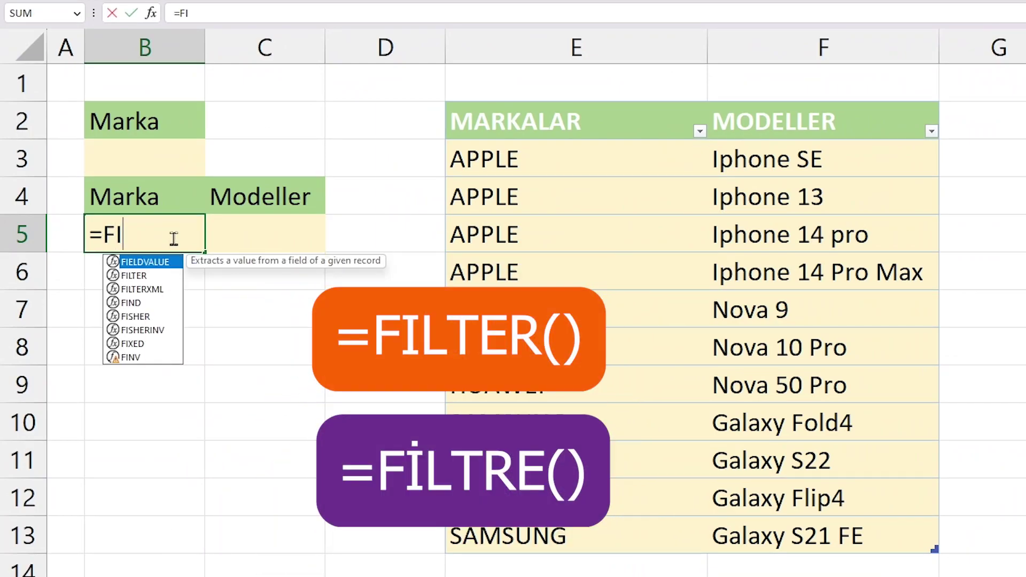
{"action": "double_click", "coordinate": [134, 275]}
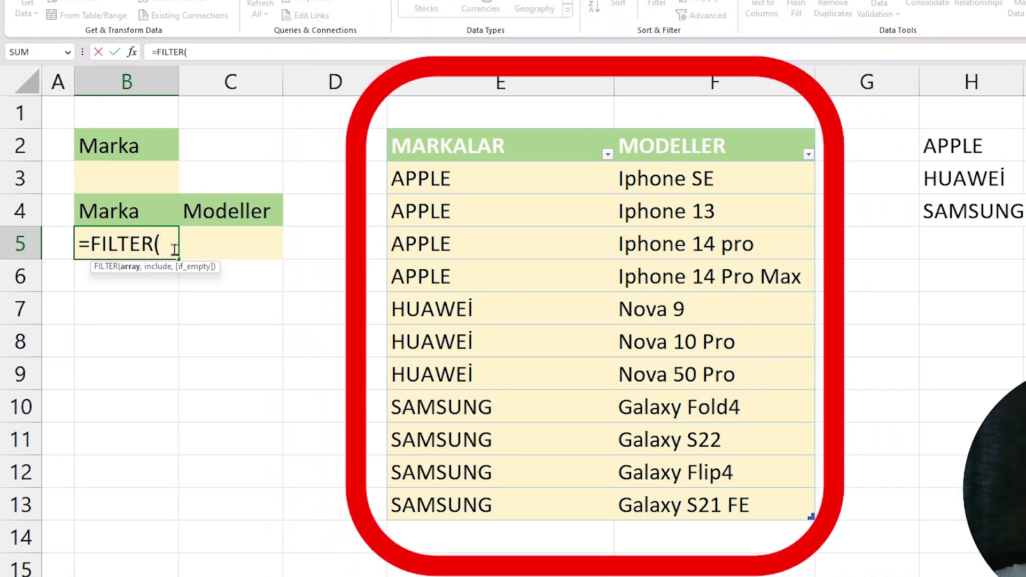
{"action": "left_click_drag", "start_coordinate": [502, 172], "coordinate": [661, 488]}
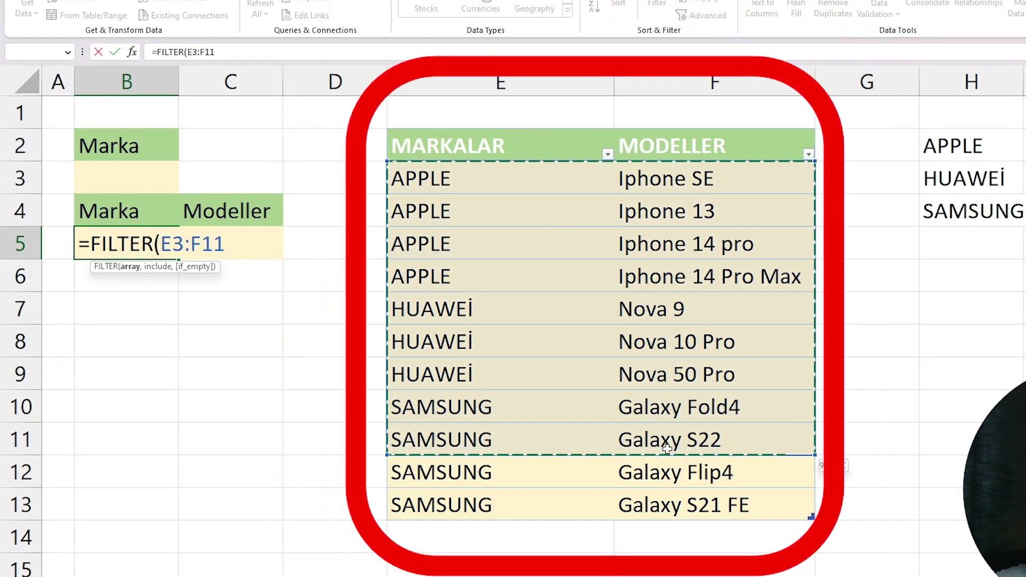
{"action": "type", "text": ","}
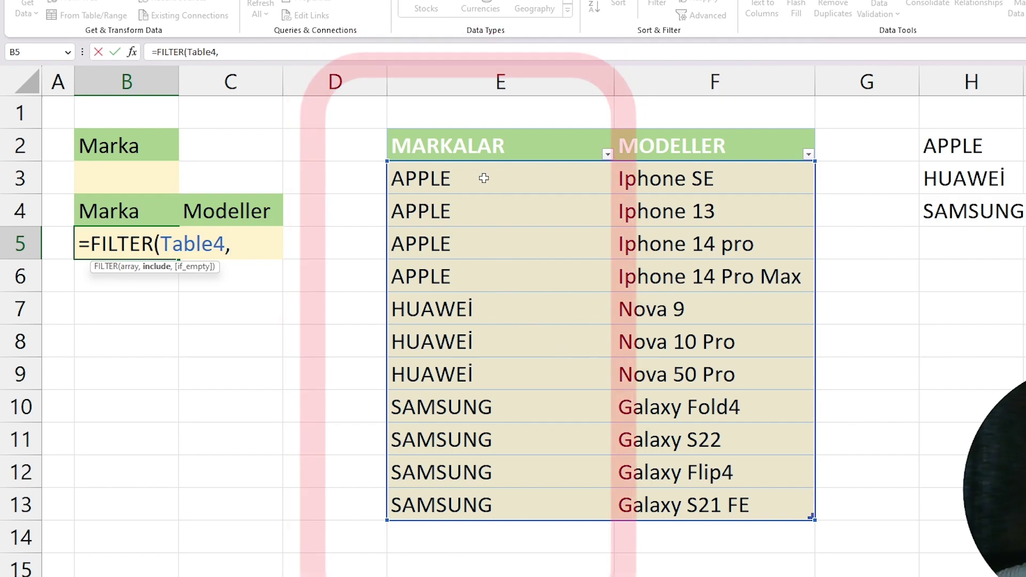
{"action": "mouse_move", "coordinate": [486, 179]}
{"action": "left_mouse_down"}
{"action": "mouse_move", "coordinate": [495, 201]}
{"action": "mouse_move", "coordinate": [488, 499]}
{"action": "left_mouse_up"}
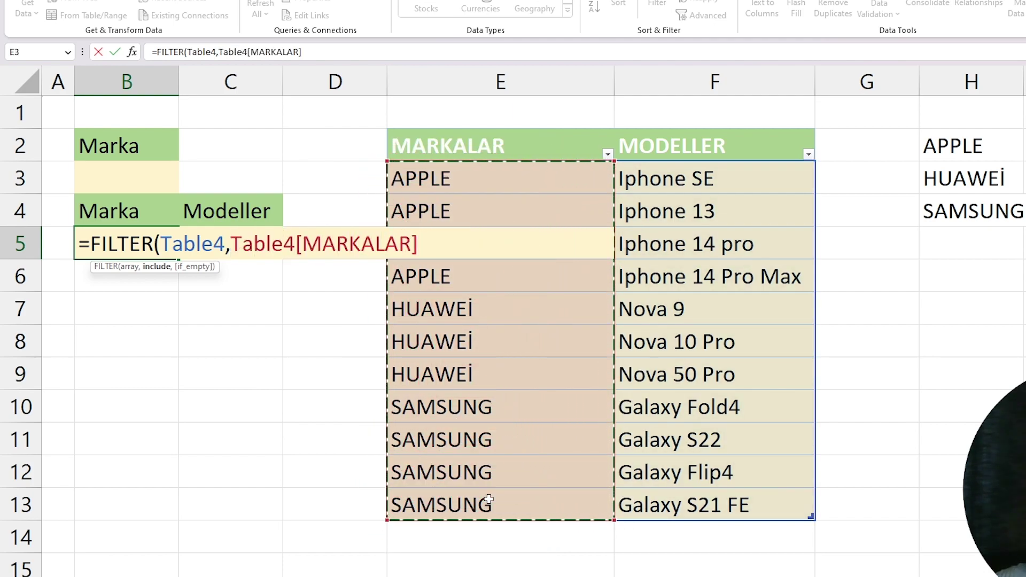
{"action": "type", "text": "="}
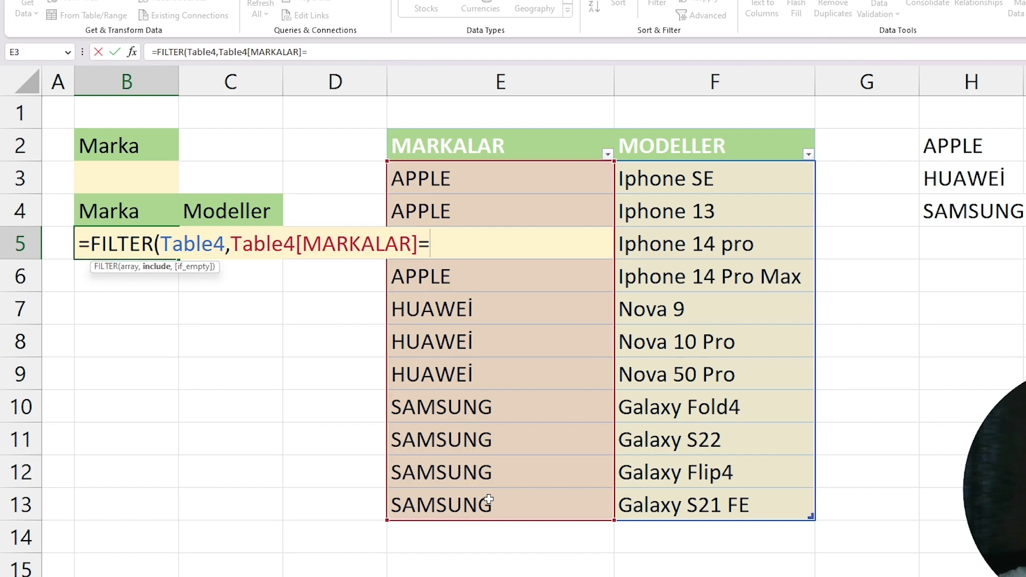
{"action": "left_click", "coordinate": [100, 184]}
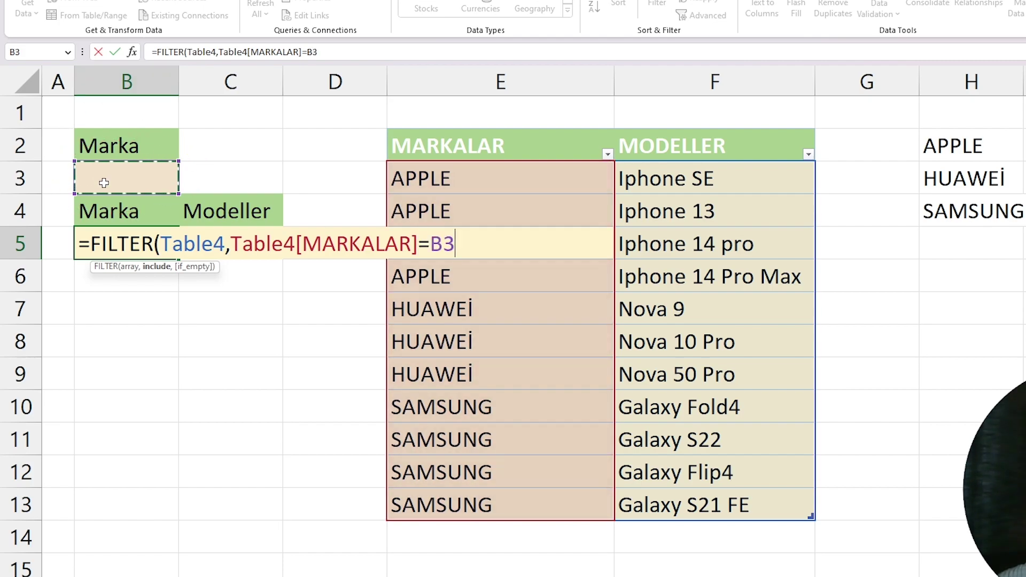
{"action": "type", "text": ","}
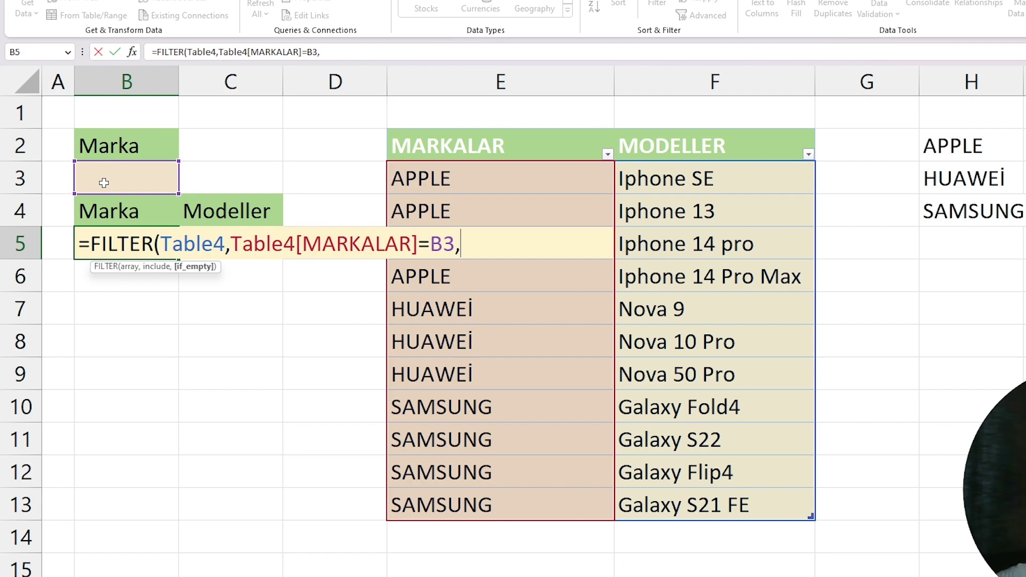
{"action": "key", "text": "Return"}
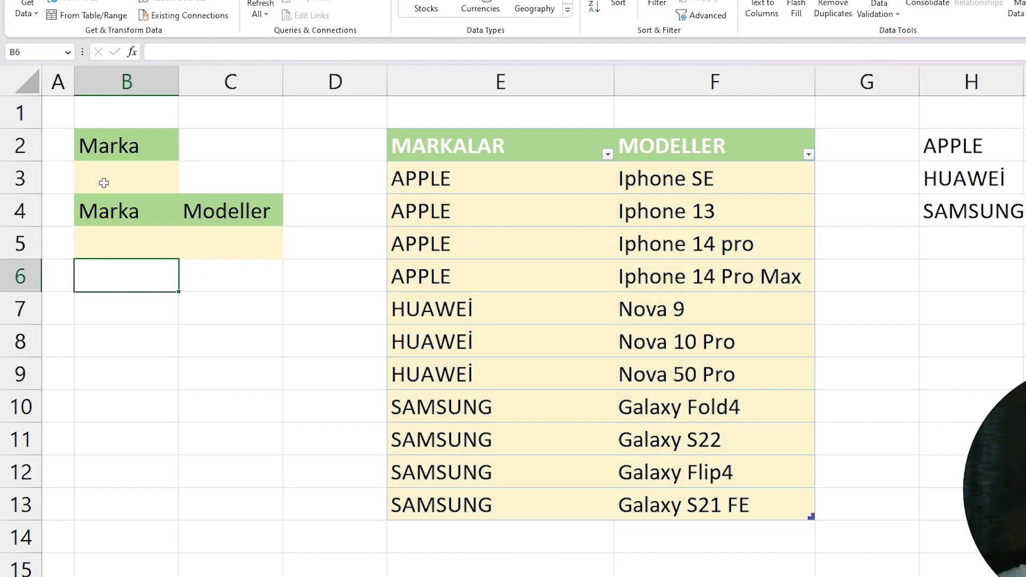
Step: Pick APPLE, then HUAWEİ, then SAMSUNG in B3, checking the models spilled in B5
{"action": "left_click", "coordinate": [147, 176]}
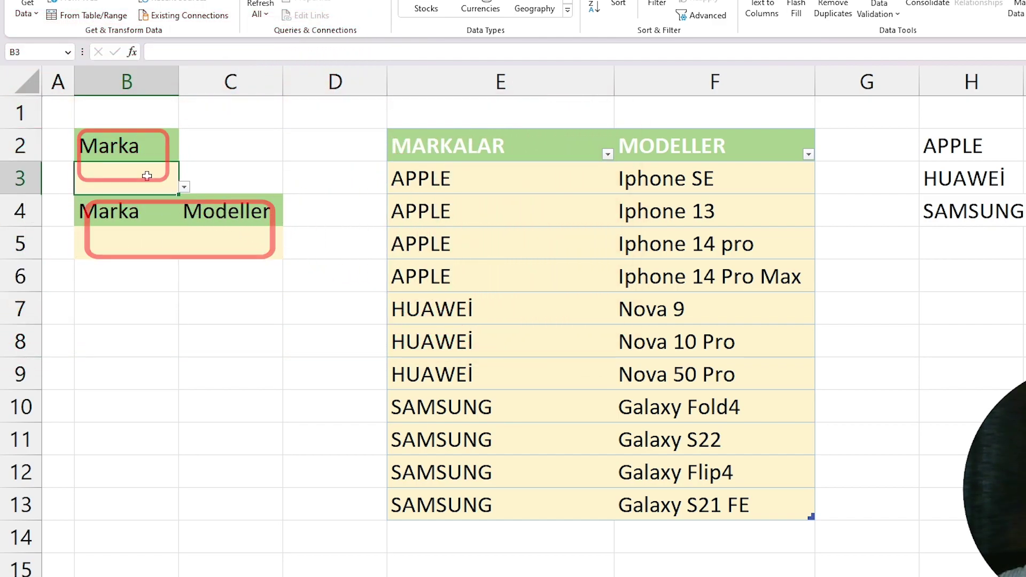
{"action": "left_click", "coordinate": [182, 187]}
{"action": "left_click", "coordinate": [128, 208]}
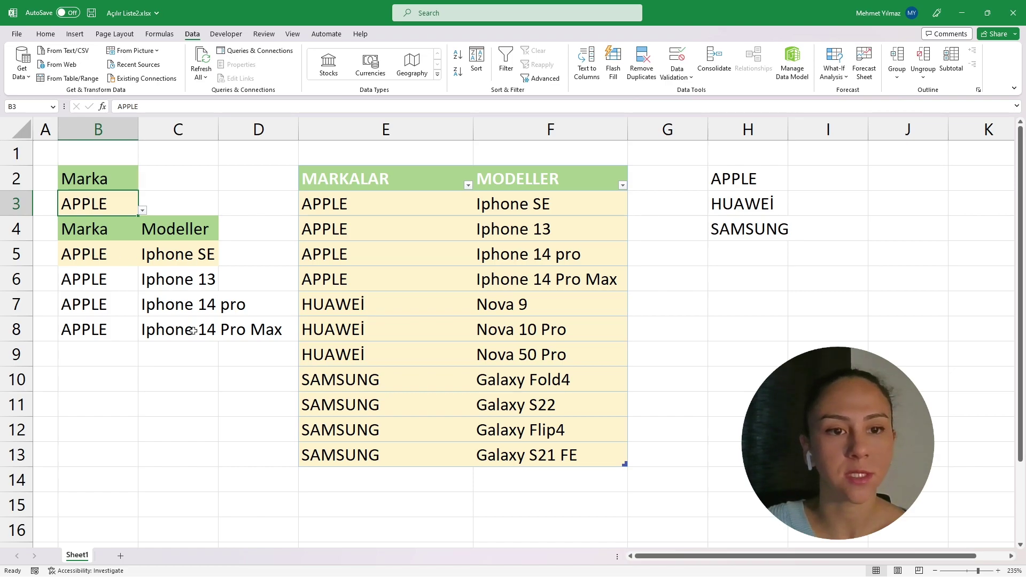
{"action": "left_click", "coordinate": [142, 213]}
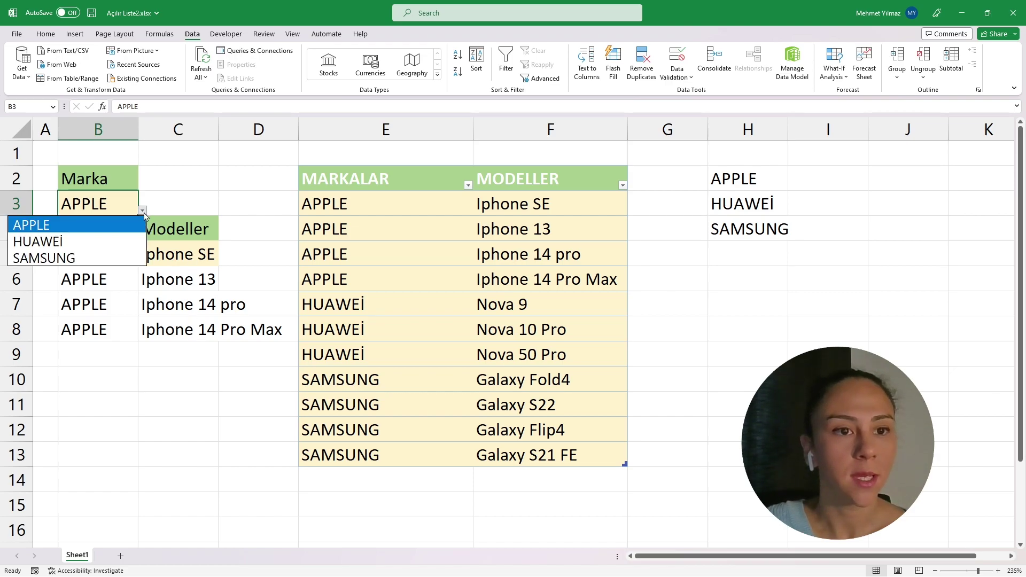
{"action": "left_click", "coordinate": [105, 240]}
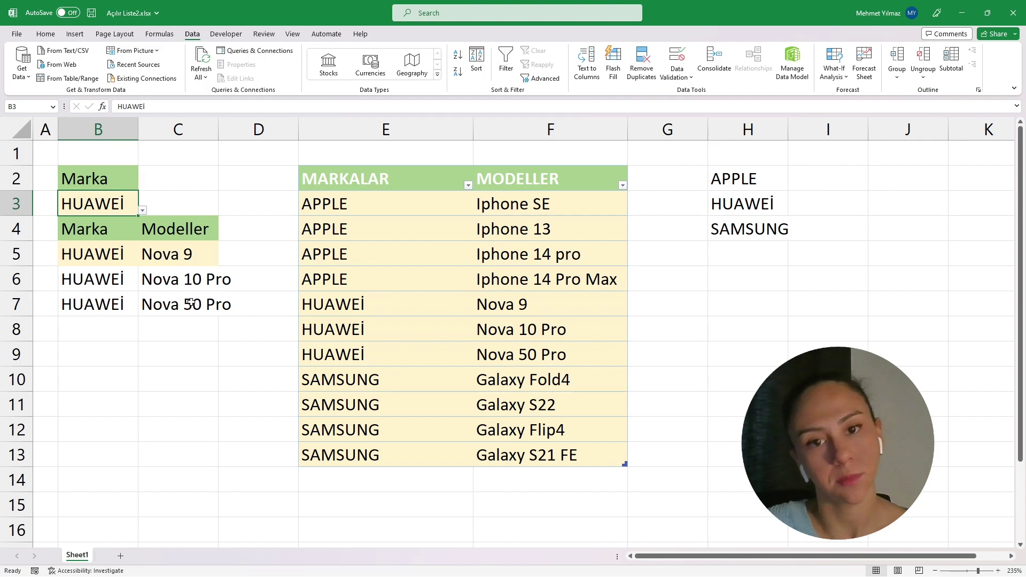
{"action": "left_click", "coordinate": [142, 211]}
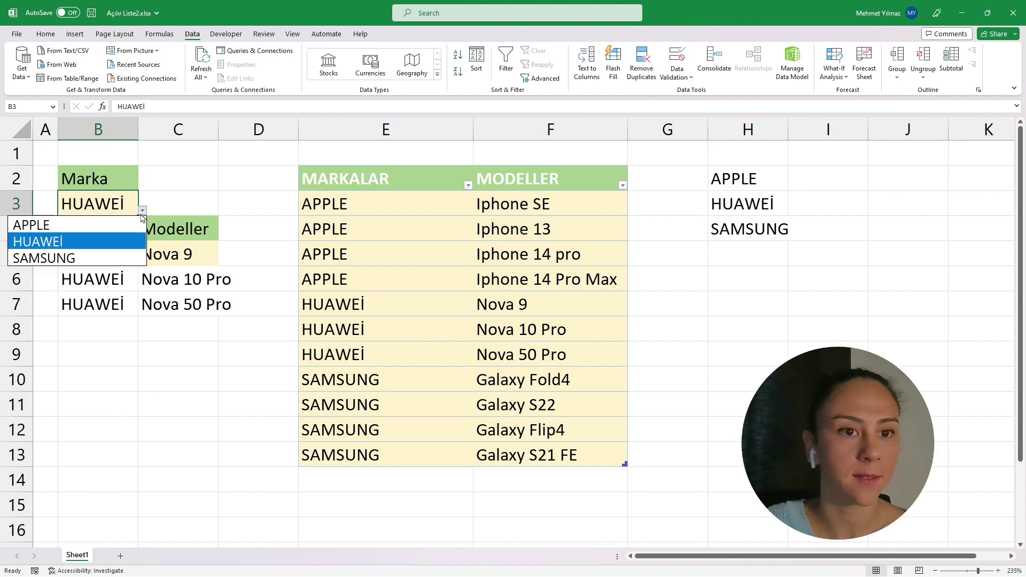
{"action": "left_click", "coordinate": [106, 258]}
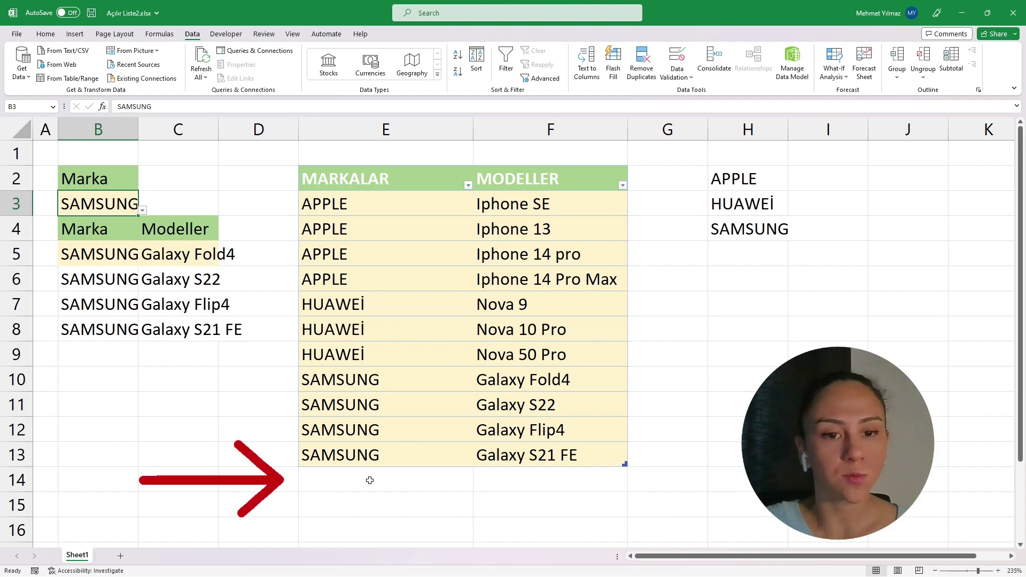
{"action": "left_click", "coordinate": [369, 482]}
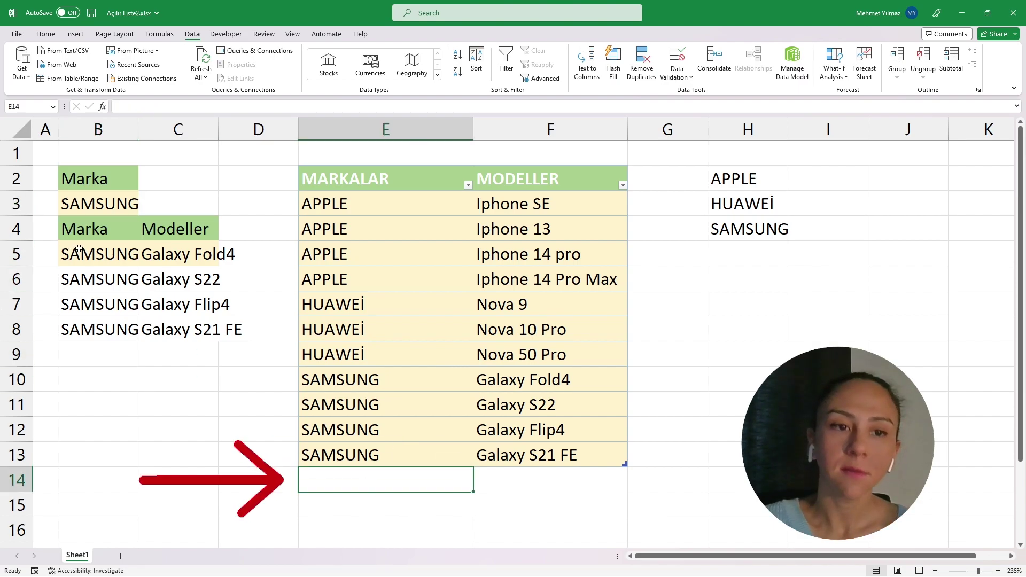